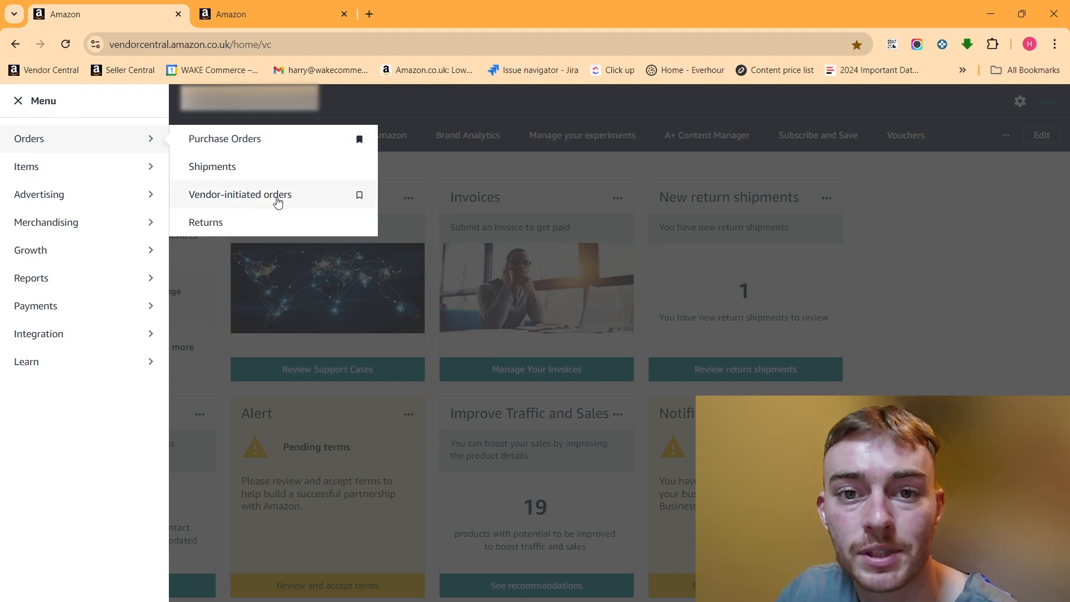
Go from Vendor-initiated orders into Born to Run and view its five existing offers
{"action": "left_click", "coordinate": [275, 203]}
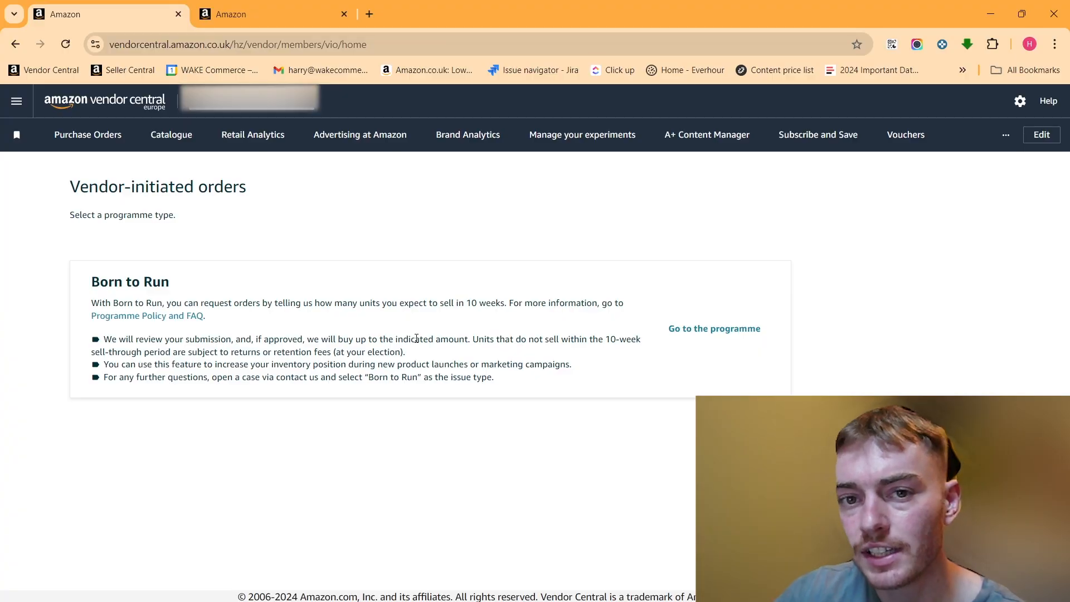
{"action": "left_click", "coordinate": [720, 329]}
{"action": "left_click_drag", "start_coordinate": [1064, 177], "coordinate": [1056, 262]}
{"action": "scroll", "coordinate": [1056, 262], "scroll_direction": "up", "scroll_amount": 4}
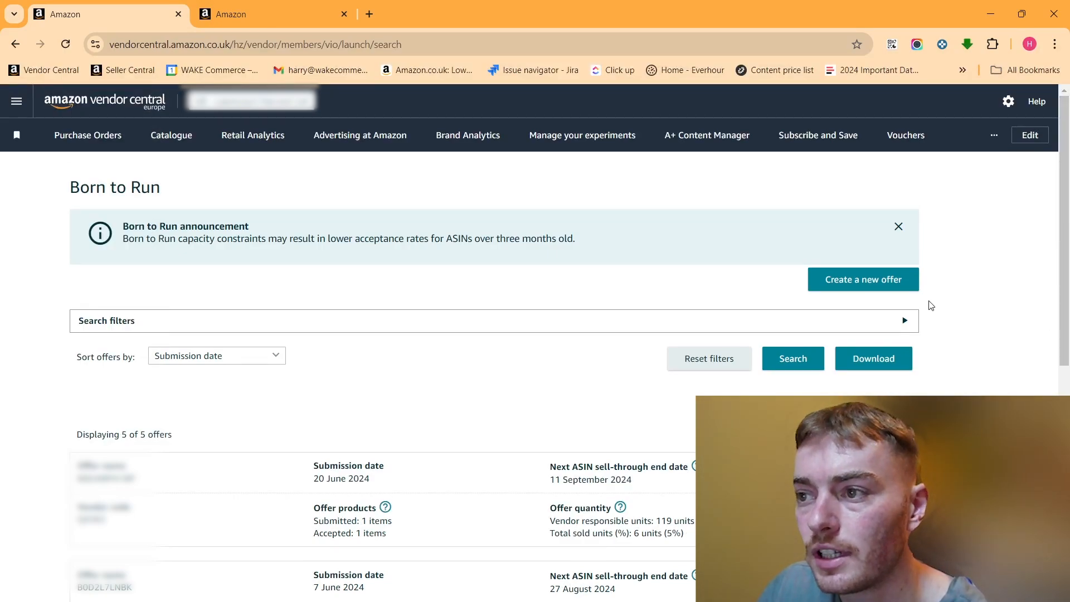
Start a new Born to Run offer named 'Testing VC' and choose its vendor code
{"action": "left_click", "coordinate": [864, 282]}
{"action": "left_click", "coordinate": [237, 363]}
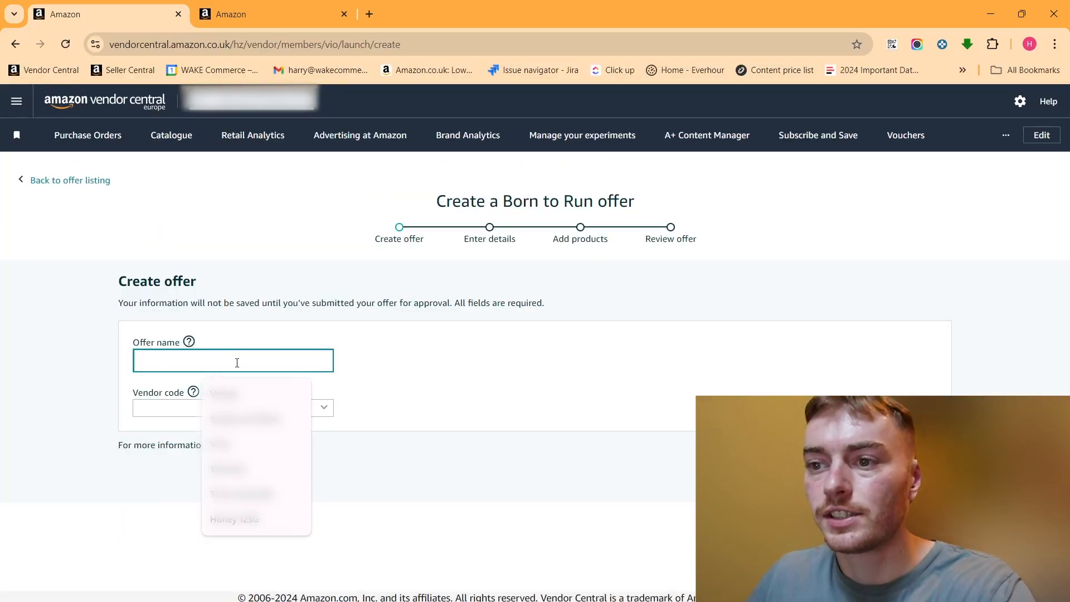
{"action": "type", "text": "Testing VC"}
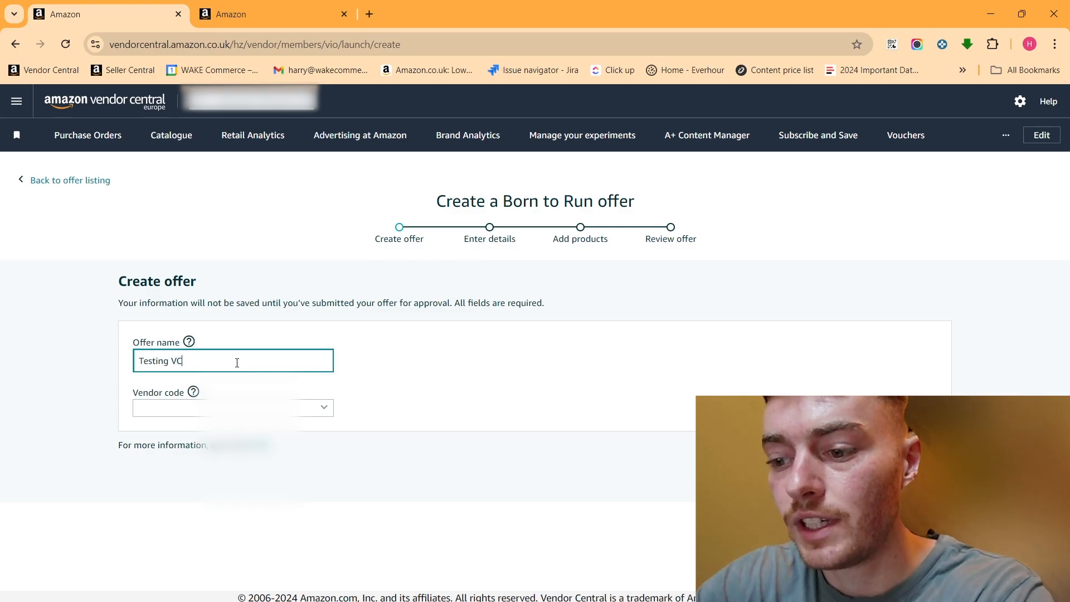
{"action": "left_click", "coordinate": [188, 407]}
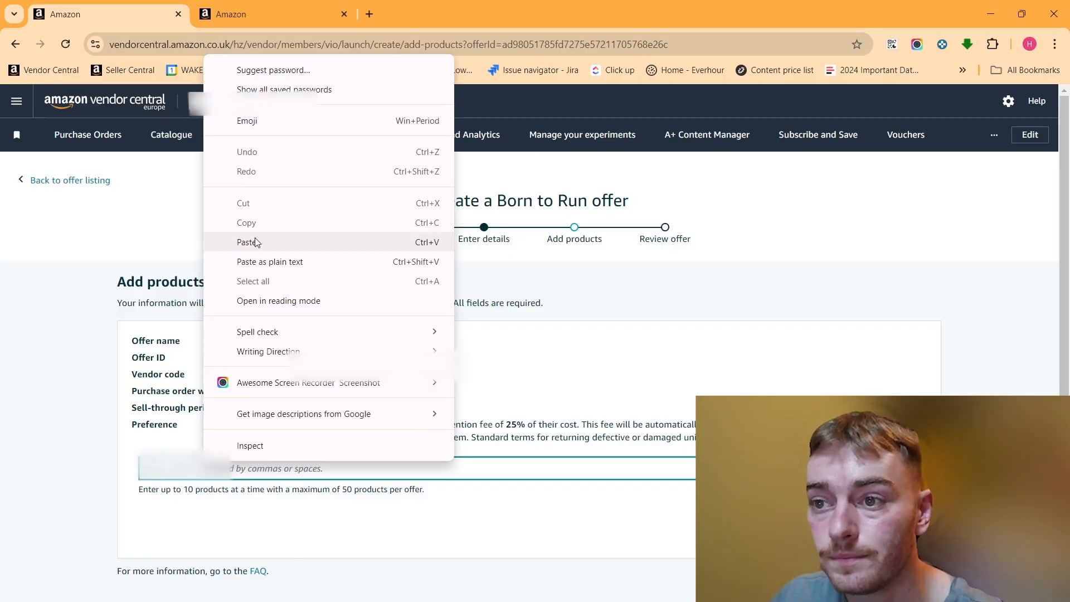
Add the pasted ASIN to the Testing VC offer with 40 units offered
{"action": "left_click", "coordinate": [251, 241]}
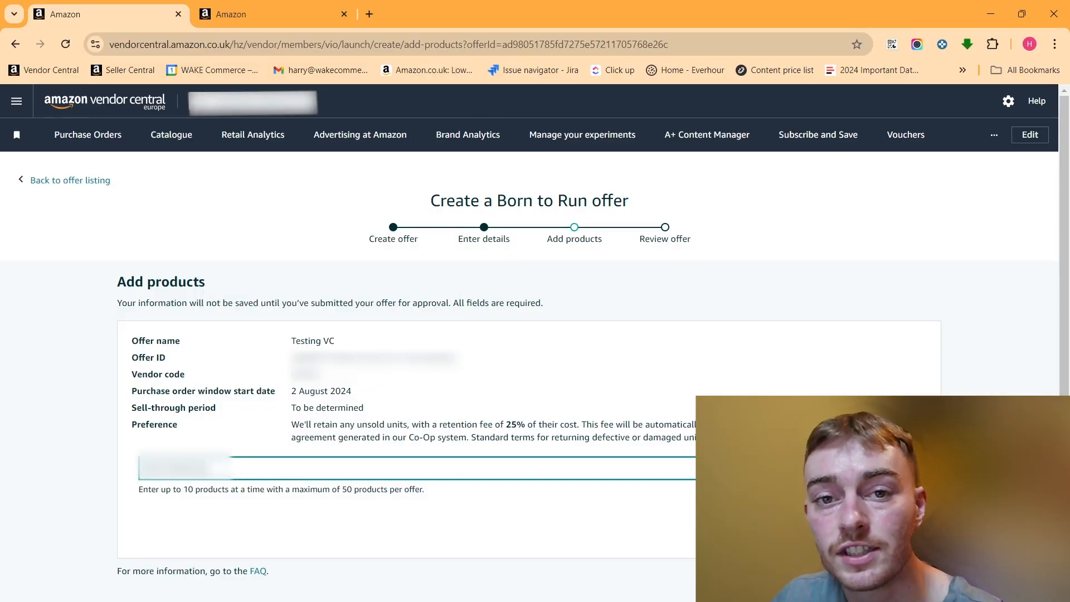
{"action": "left_click", "coordinate": [853, 468]}
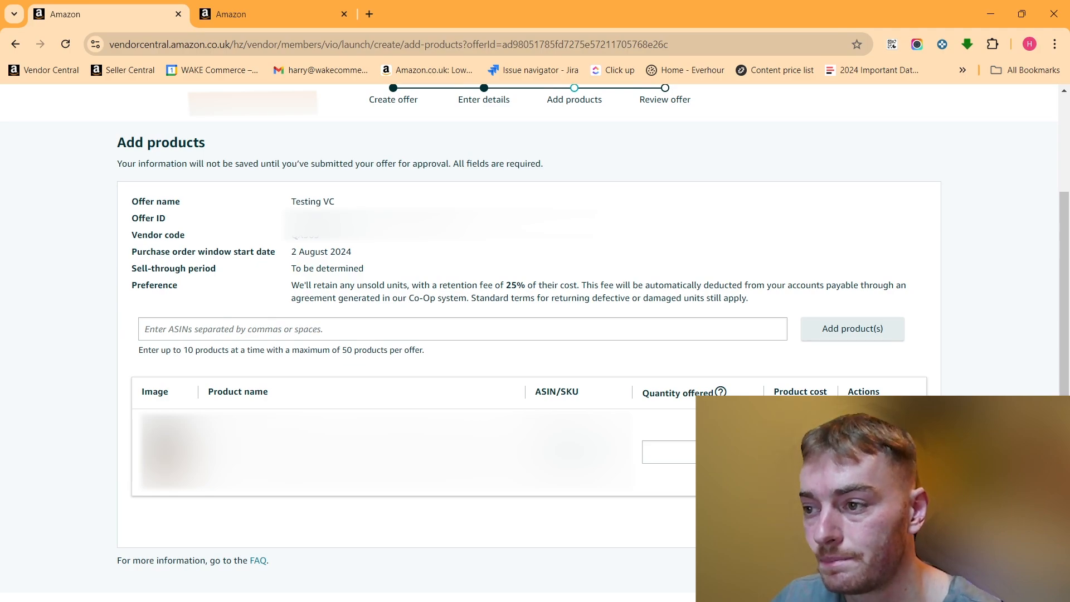
{"action": "left_click", "coordinate": [669, 452]}
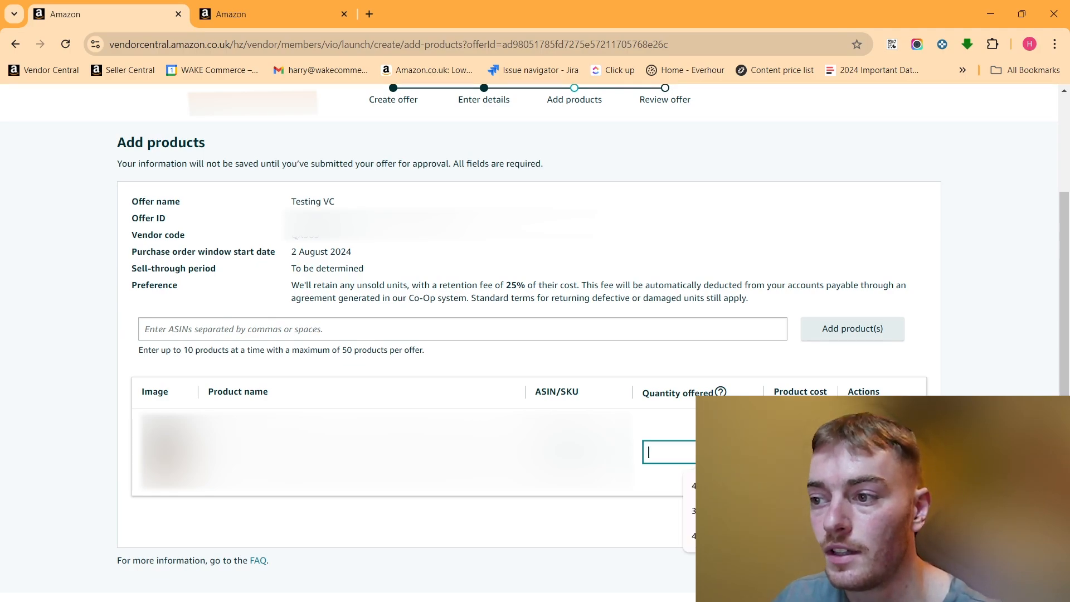
{"action": "left_click", "coordinate": [555, 529]}
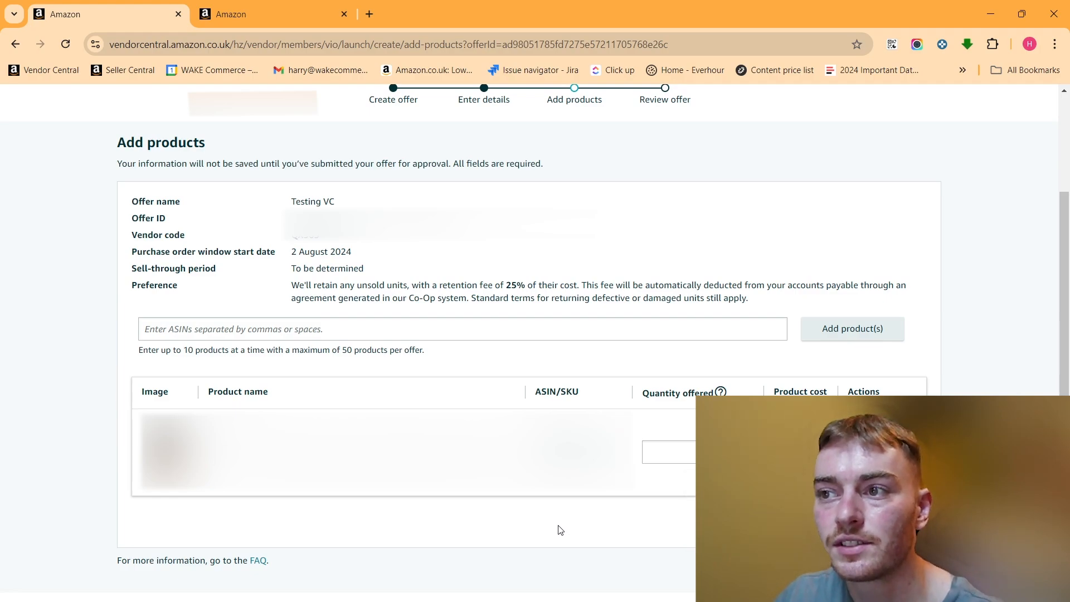
{"action": "scroll", "coordinate": [556, 530], "scroll_direction": "up", "scroll_amount": 1}
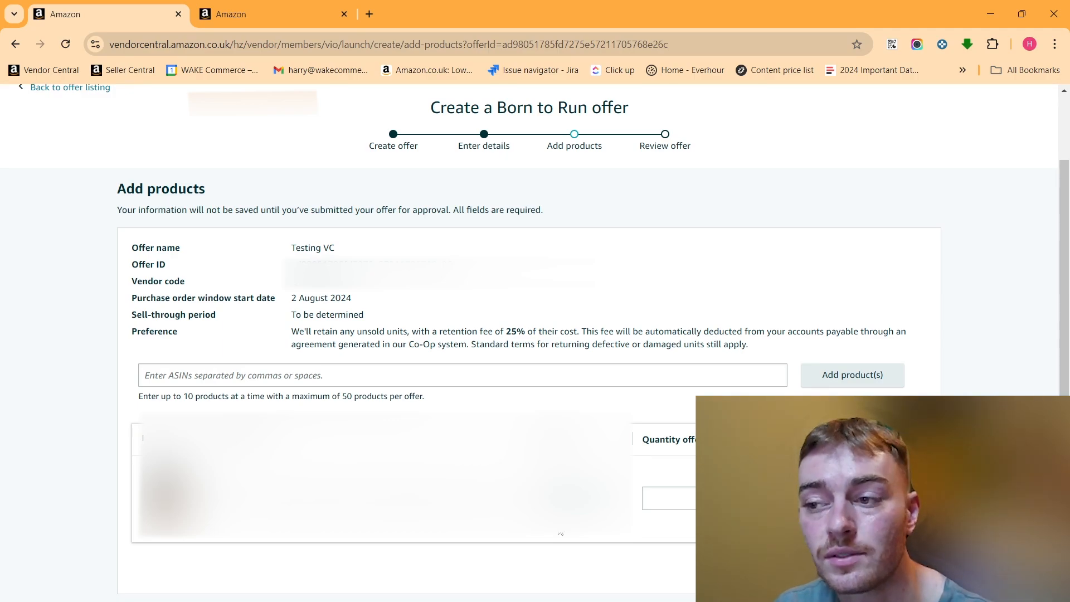
{"action": "left_click", "coordinate": [664, 504]}
{"action": "type", "text": "40"}
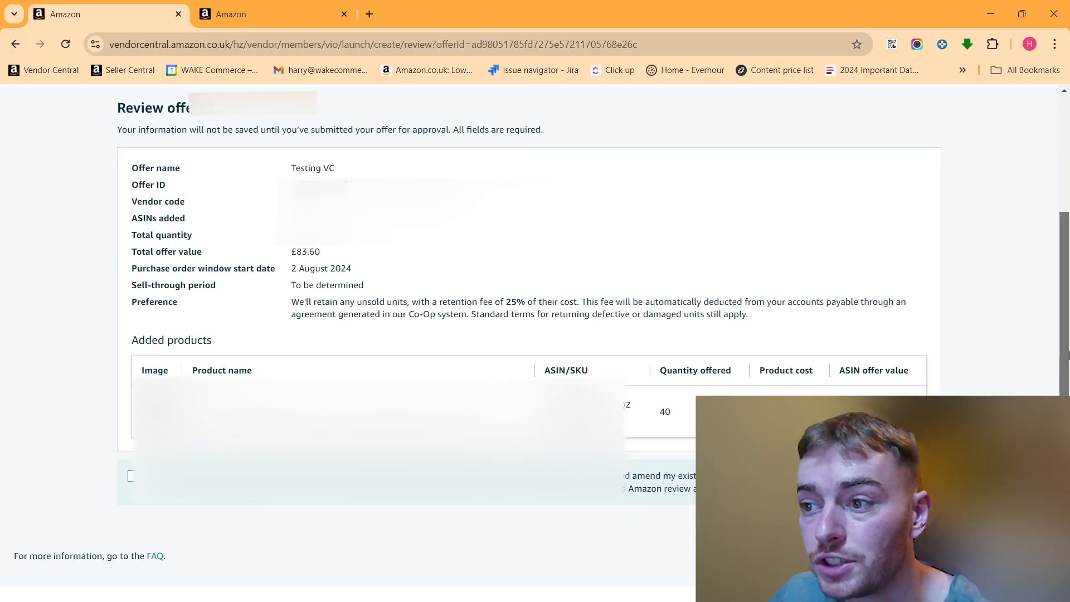
{"action": "scroll", "coordinate": [1067, 322], "scroll_direction": "up", "scroll_amount": 1}
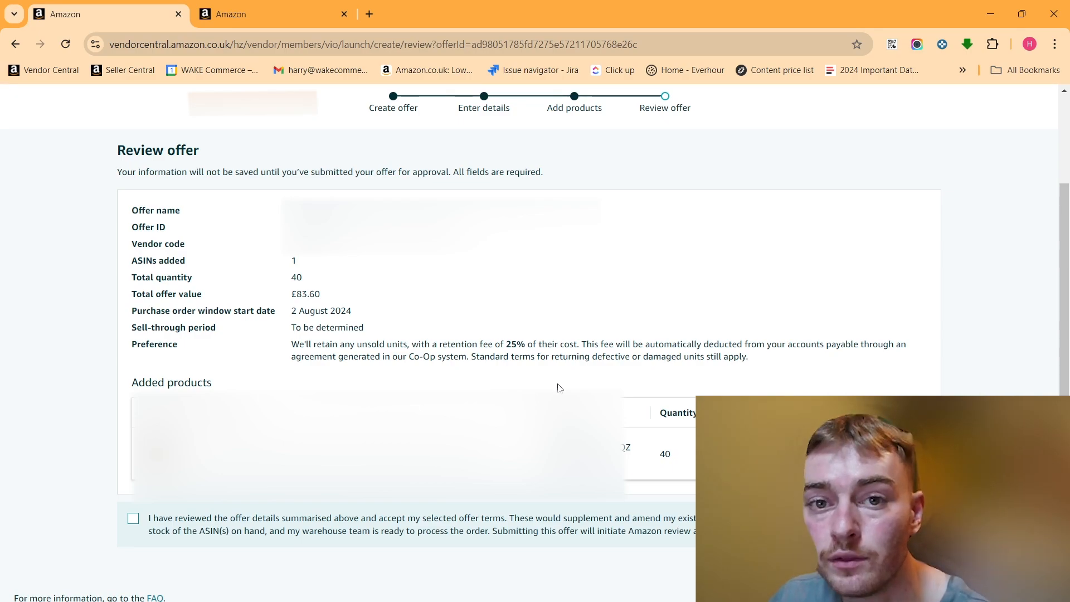
Tick the terms-acceptance checkbox on the Review offer page
{"action": "left_click", "coordinate": [134, 518]}
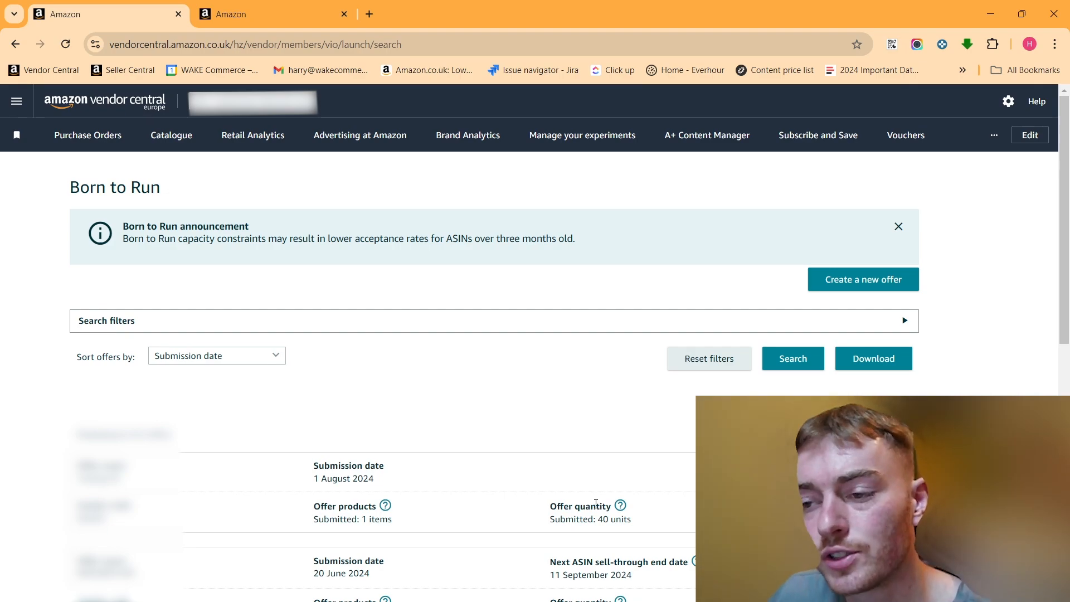
Scroll down the Born to Run offers list to reach the 4 June 2024 offer
{"action": "left_click_drag", "start_coordinate": [1069, 302], "coordinate": [1069, 532]}
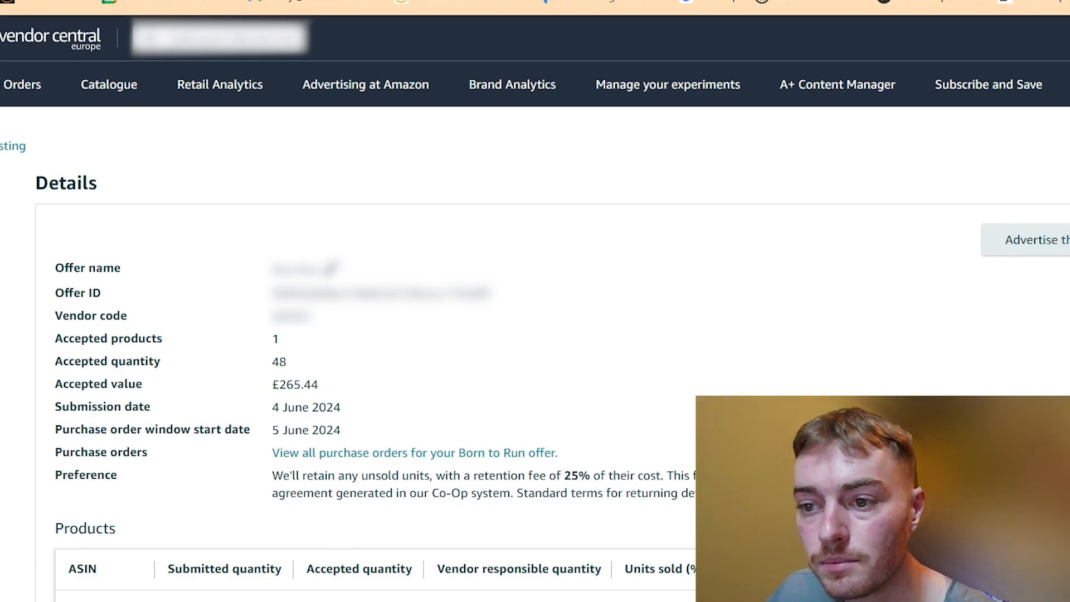
Copy the June offer's ID, view its single linked purchase order, then open the PO Dashboard
{"action": "right_click", "coordinate": [91, 601]}
{"action": "left_click", "coordinate": [148, 336]}
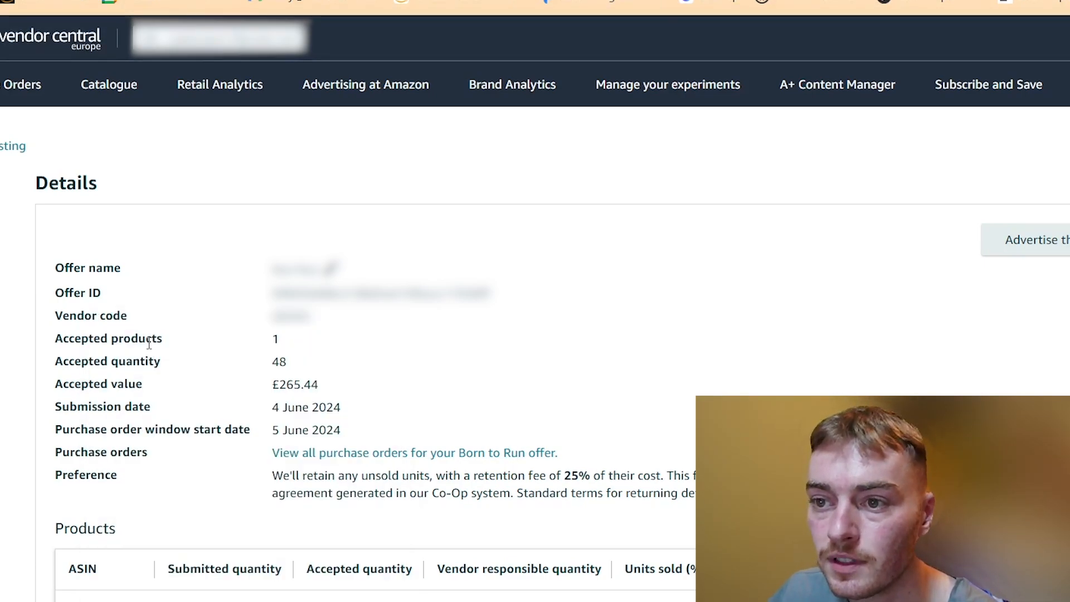
{"action": "left_click", "coordinate": [387, 453]}
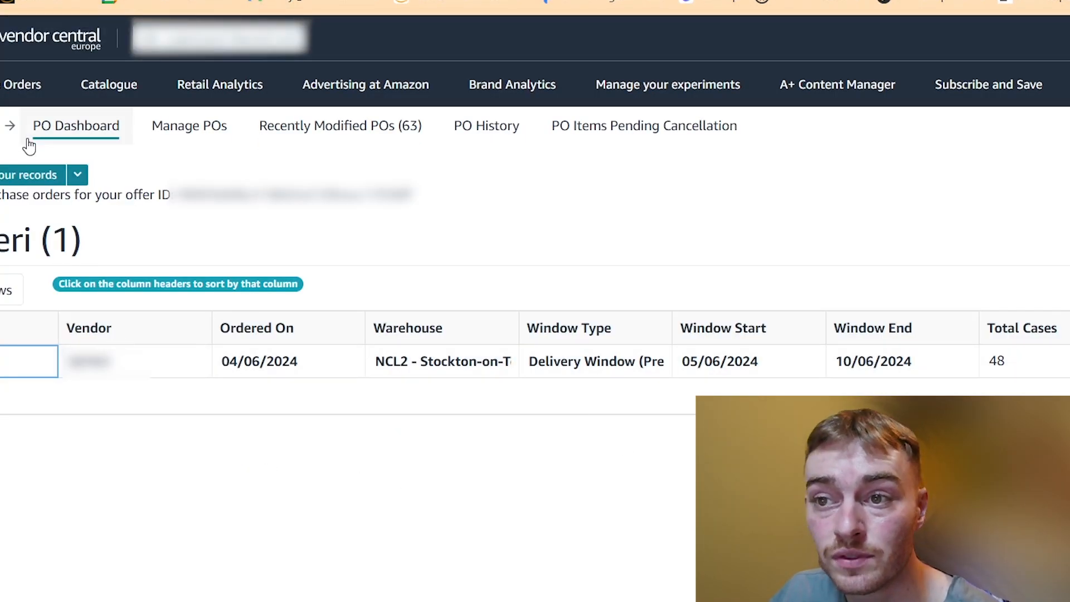
{"action": "left_click", "coordinate": [50, 129]}
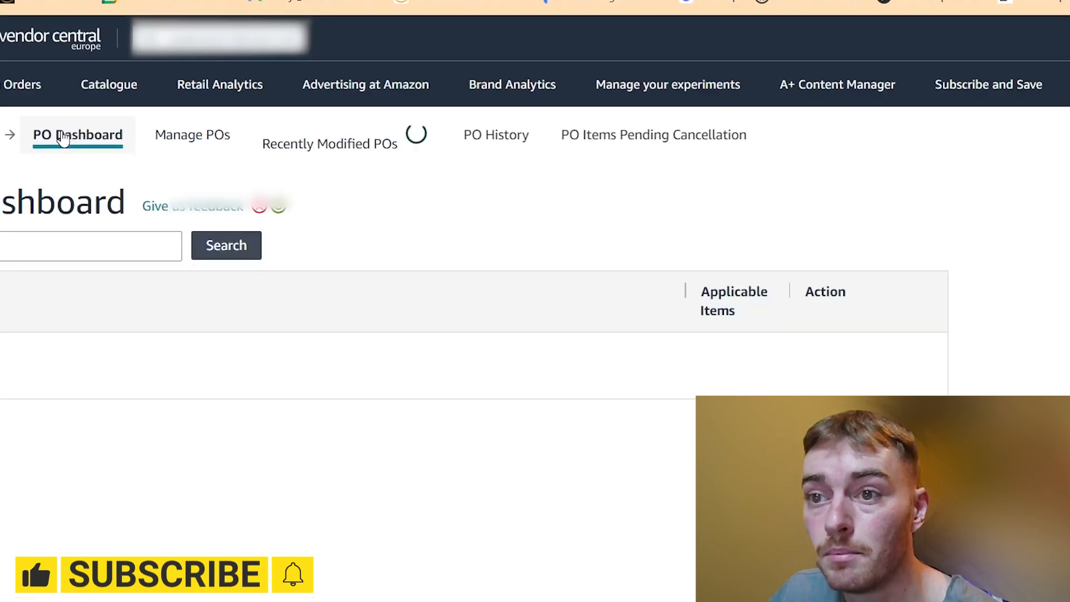
List purchase orders of every status under the All tab in Manage POs
{"action": "right_click", "coordinate": [99, 230]}
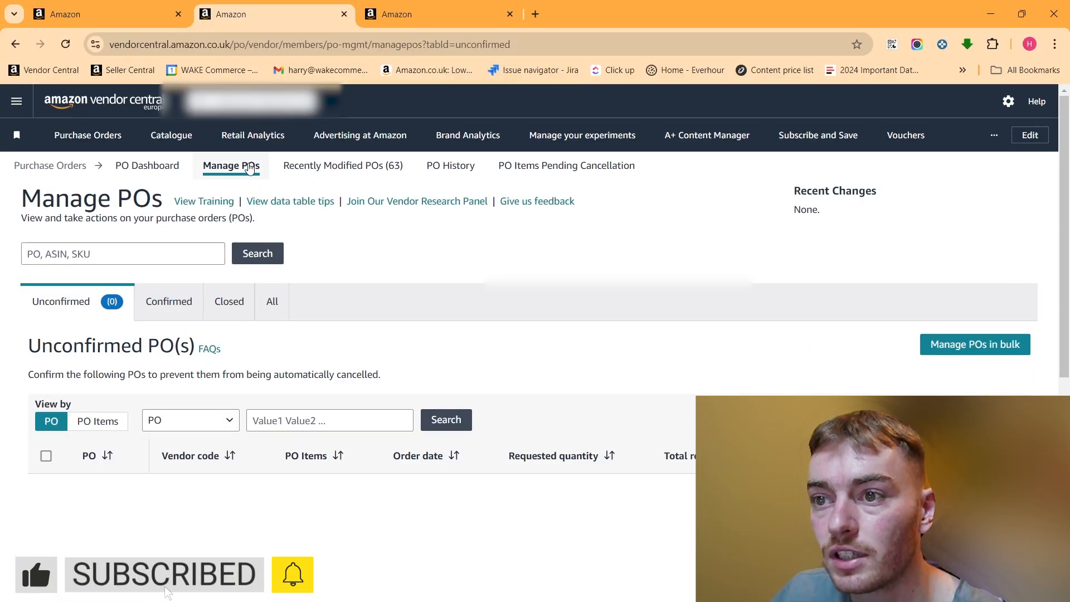
{"action": "left_click", "coordinate": [271, 301]}
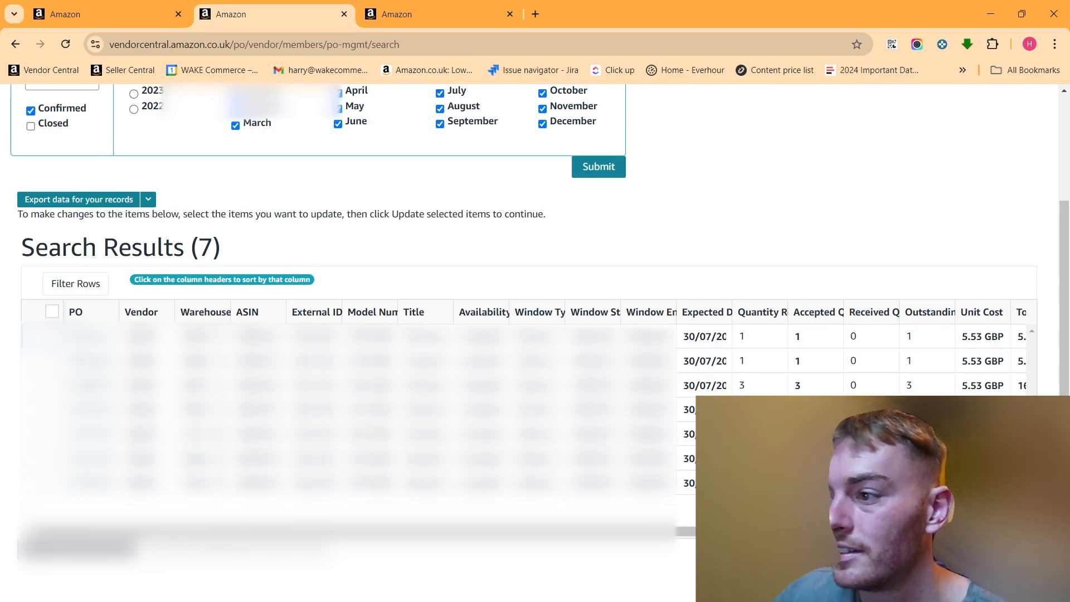
{"action": "scroll", "coordinate": [122, 125], "scroll_direction": "up", "scroll_amount": 3}
Return to the home dashboard and navigate to Orders > Vendor-initiated orders
{"action": "left_click", "coordinate": [78, 104]}
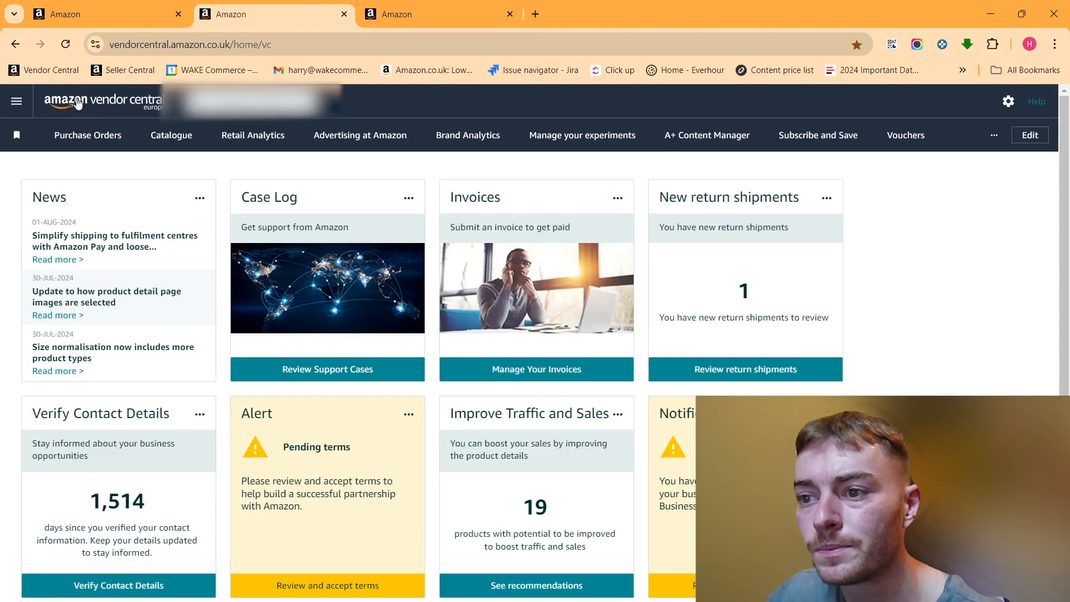
{"action": "left_click", "coordinate": [16, 101]}
{"action": "mouse_move", "coordinate": [100, 143]}
{"action": "left_click", "coordinate": [245, 194]}
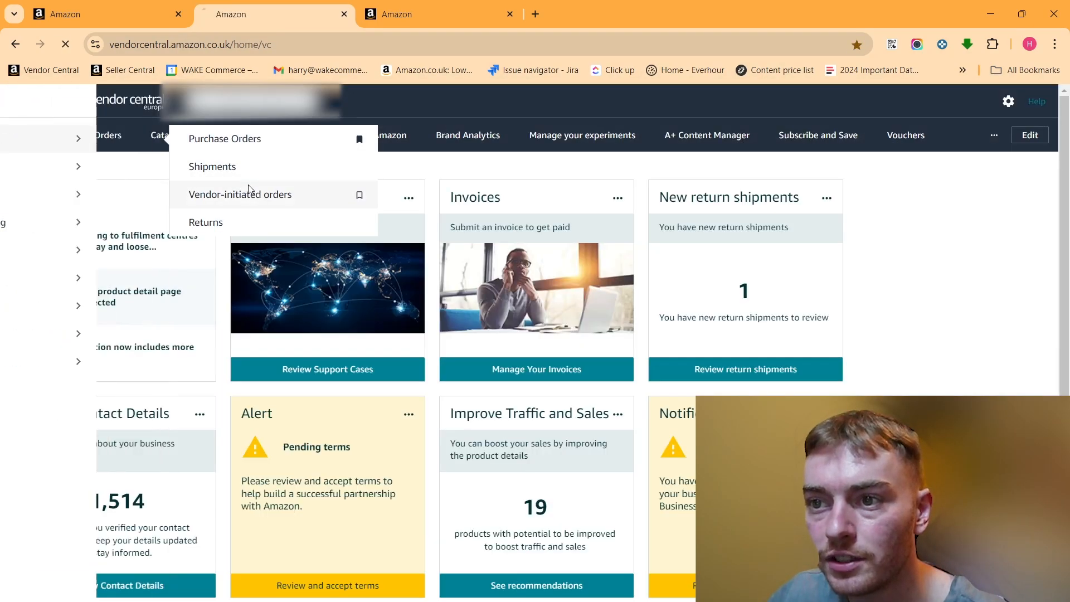
Enter Born to Run and browse its offers, headed by the 1 August 2024 submission
{"action": "left_click", "coordinate": [674, 334]}
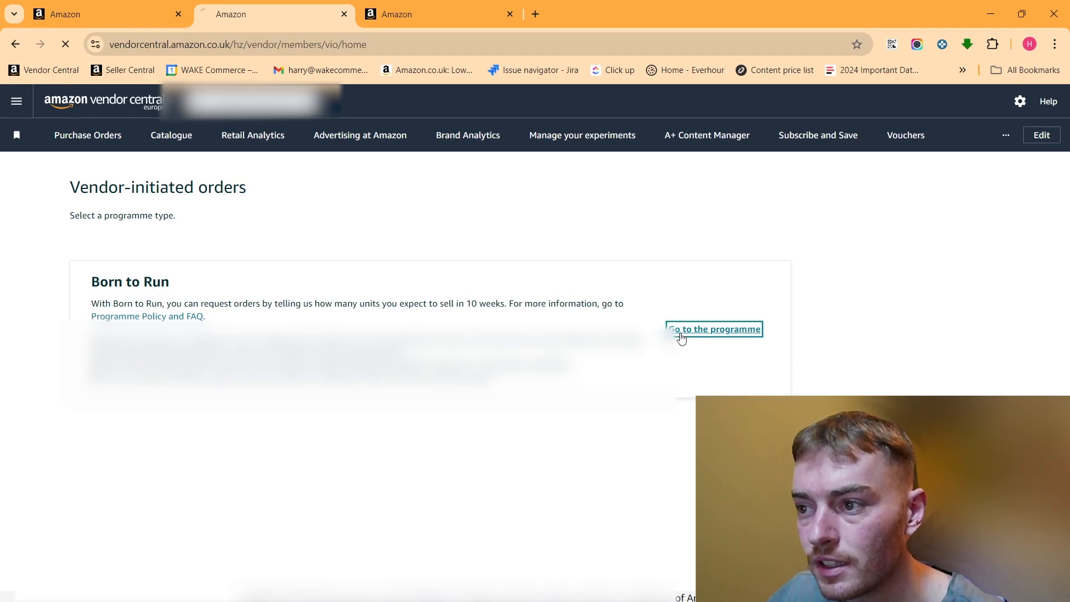
{"action": "scroll", "coordinate": [677, 337], "scroll_direction": "down", "scroll_amount": 10}
{"action": "left_click_drag", "start_coordinate": [1068, 506], "coordinate": [1068, 235]}
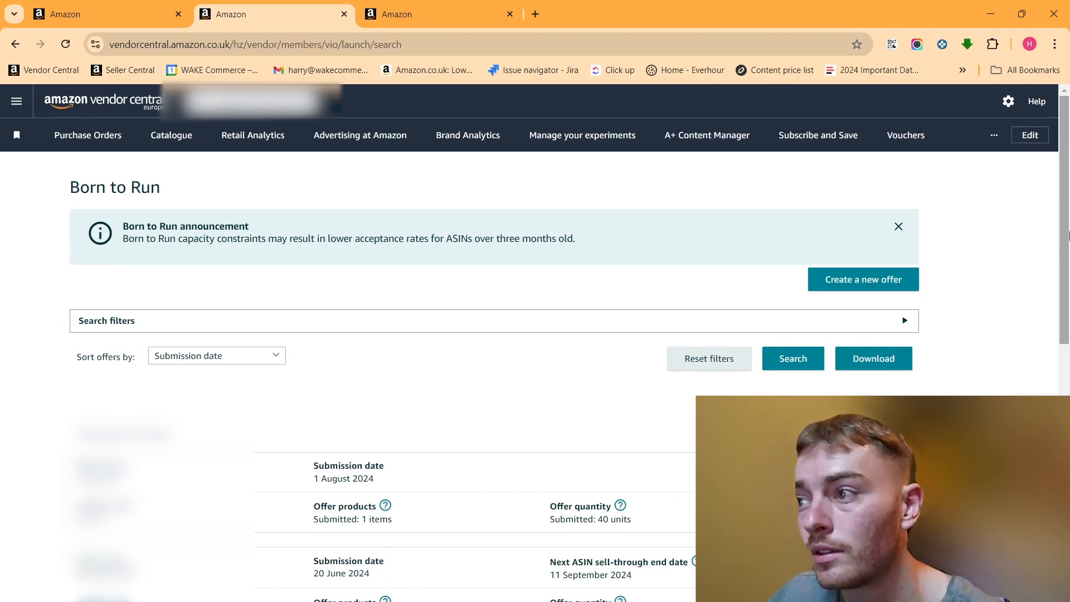